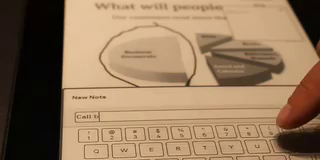
pyautogui.write('l')
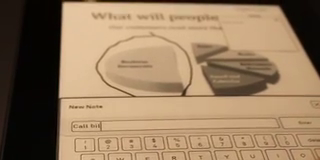
pyautogui.write('l')
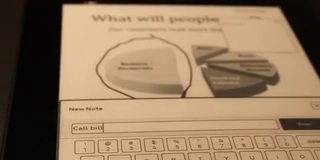